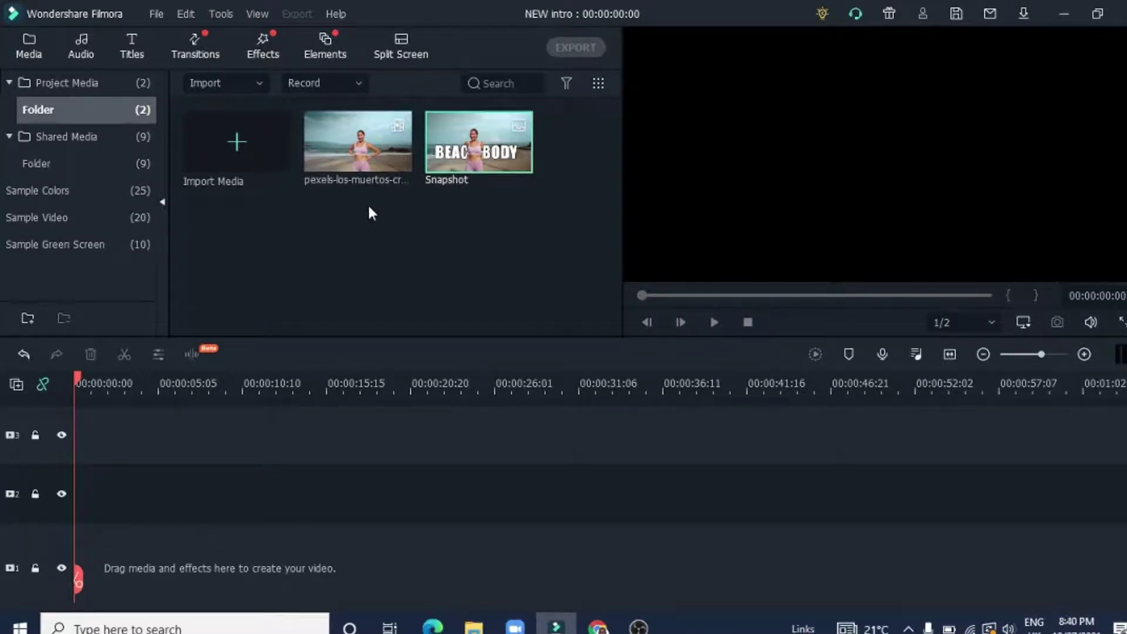
- Place the beach clip on track 2 and the Default Lowerthird title on track 3
{"action": "left_click_drag", "start_coordinate": [347, 149], "coordinate": [322, 520]}
{"action": "left_click", "coordinate": [132, 44]}
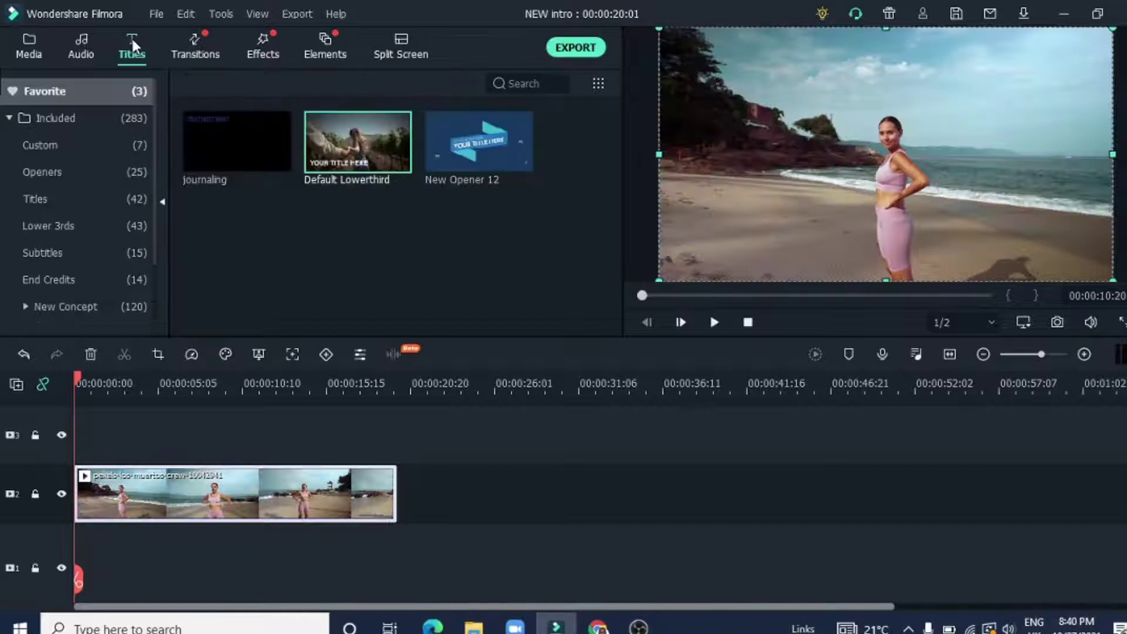
{"action": "mouse_move", "coordinate": [353, 145]}
{"action": "left_mouse_down"}
{"action": "mouse_move", "coordinate": [151, 423]}
{"action": "mouse_move", "coordinate": [76, 428]}
{"action": "left_mouse_up"}
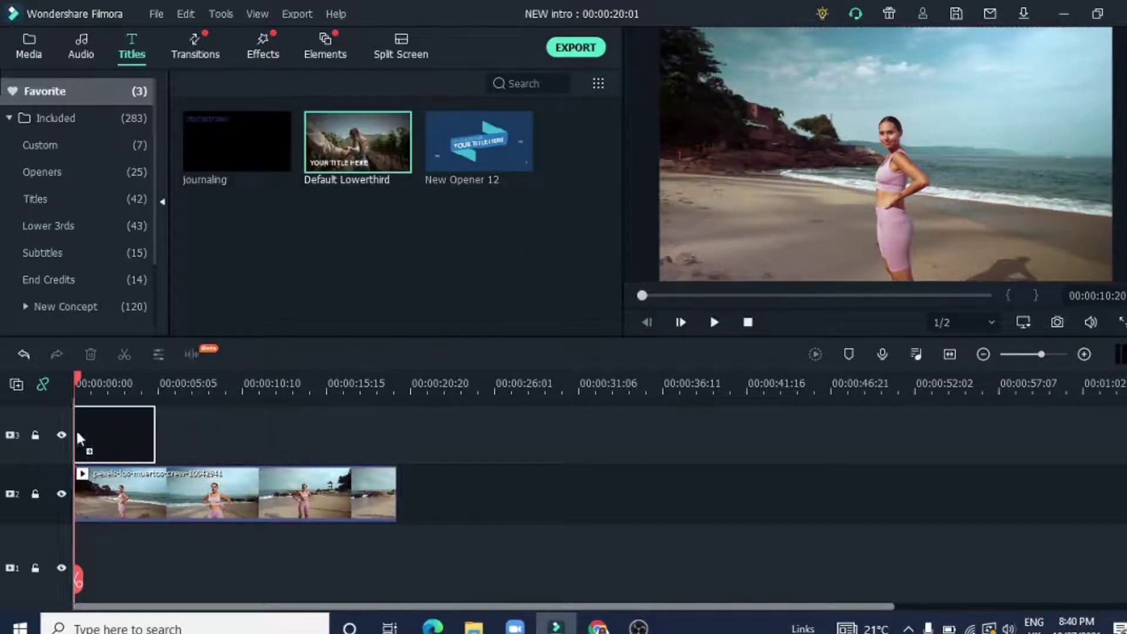
- In the advanced text editor, set the title font to Impact at size 150
{"action": "double_click", "coordinate": [117, 433]}
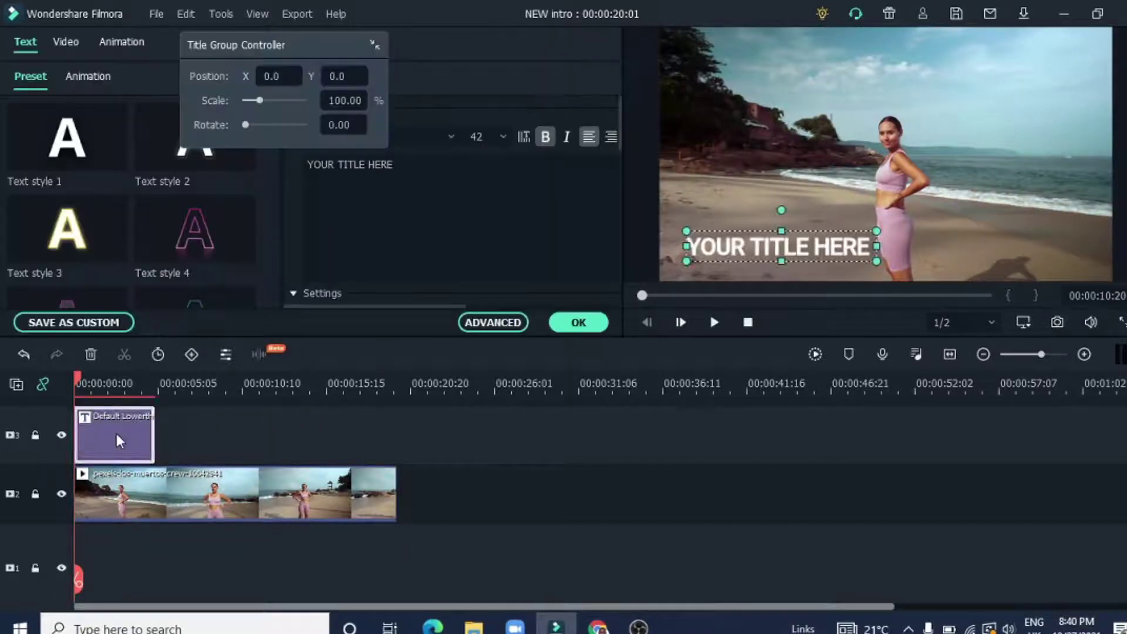
{"action": "left_click", "coordinate": [493, 323]}
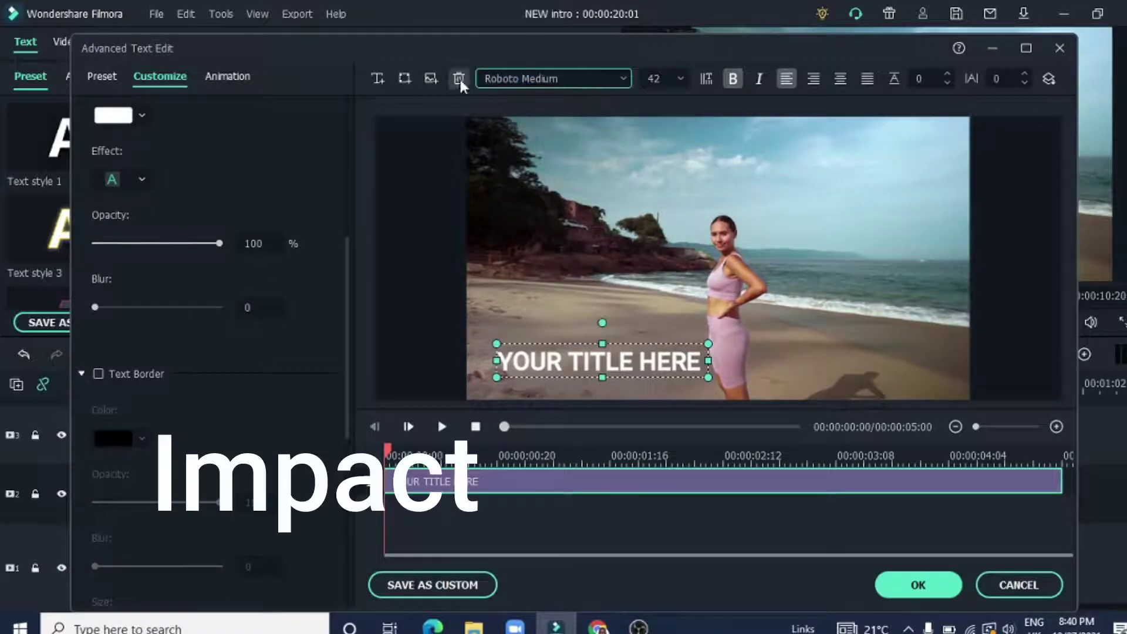
{"action": "left_click", "coordinate": [553, 78]}
{"action": "scroll", "coordinate": [546, 247], "scroll_direction": "up", "scroll_amount": 5}
{"action": "scroll", "coordinate": [555, 220], "scroll_direction": "up", "scroll_amount": 5}
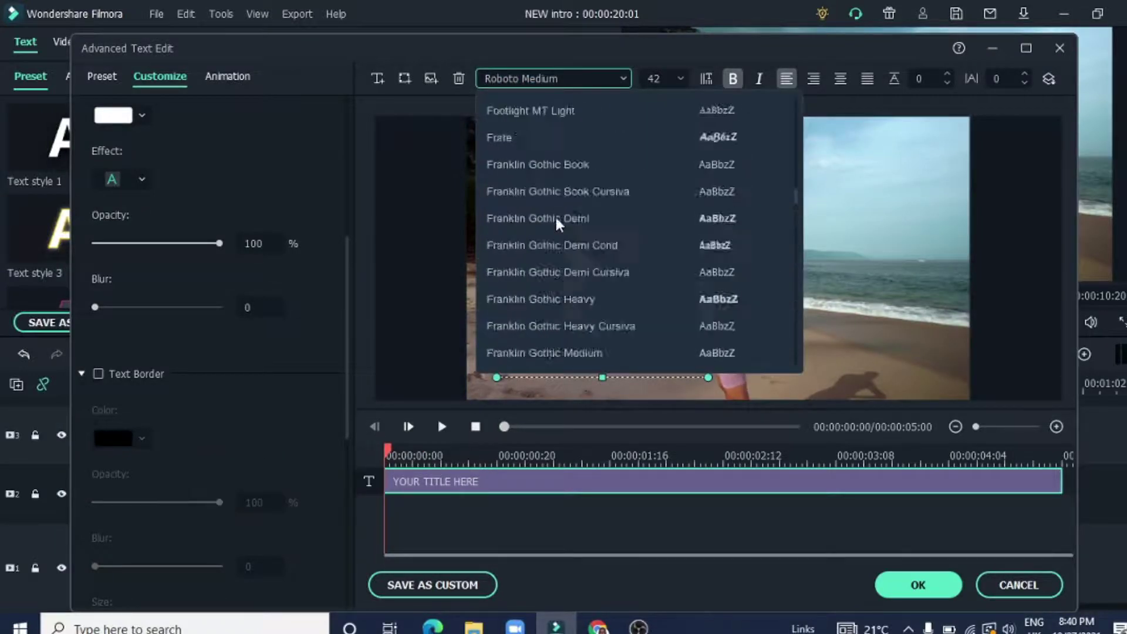
{"action": "scroll", "coordinate": [555, 220], "scroll_direction": "down", "scroll_amount": 5}
{"action": "left_click", "coordinate": [551, 242]}
{"action": "left_click", "coordinate": [680, 78]}
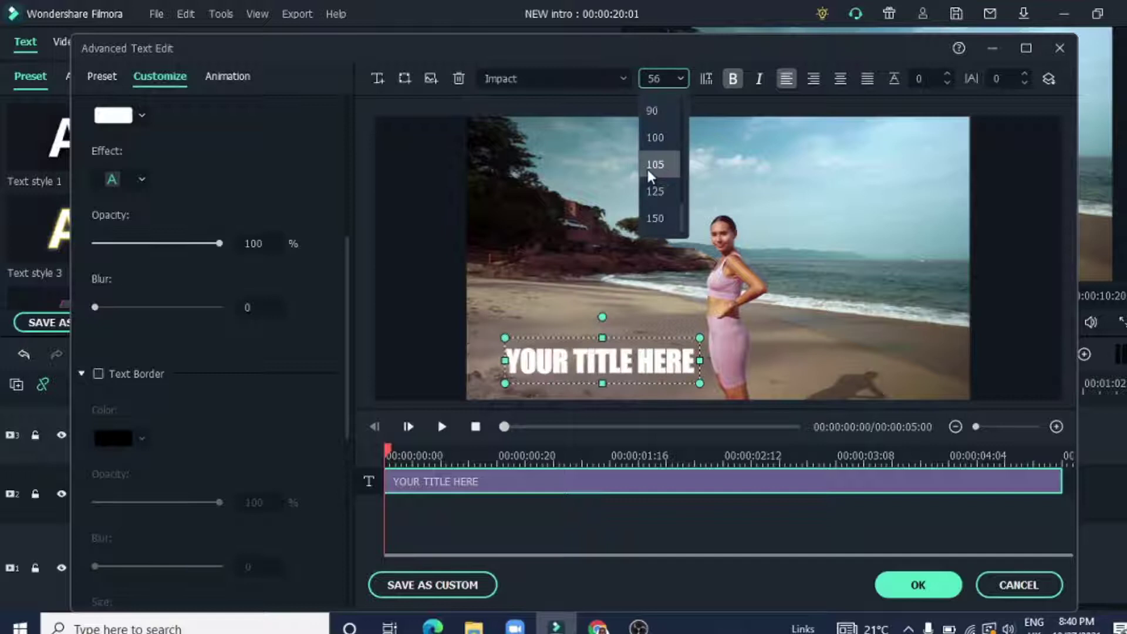
{"action": "left_click", "coordinate": [656, 215]}
{"action": "scroll", "coordinate": [193, 145], "scroll_direction": "up", "scroll_amount": 5}
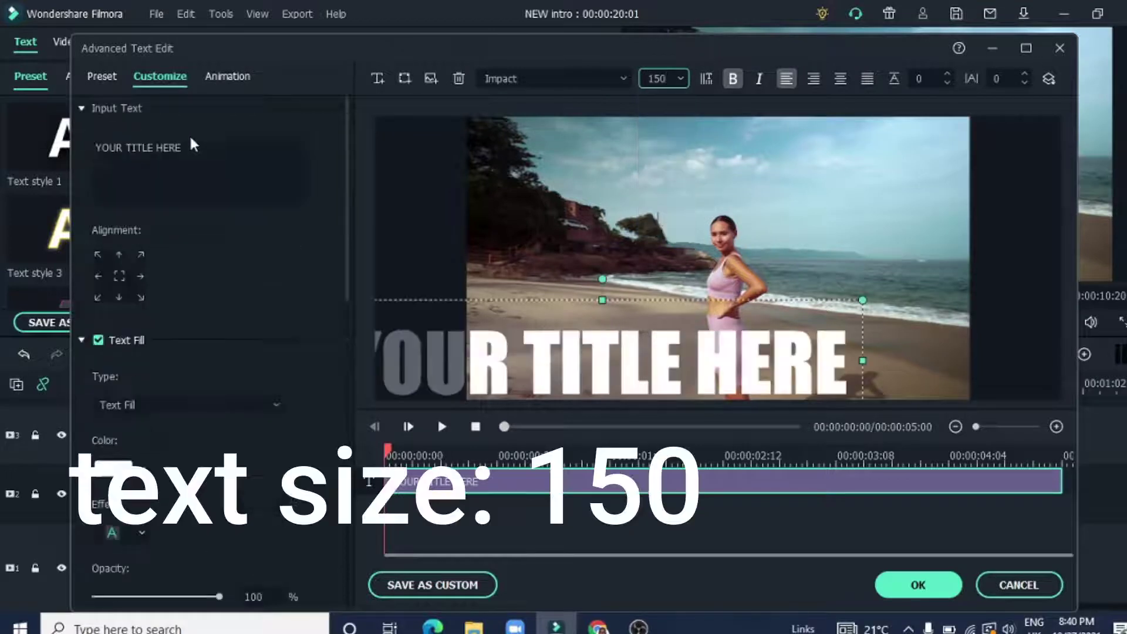
- Replace the placeholder text with 'BEACH BODY' and move the title higher in frame
{"action": "left_click_drag", "start_coordinate": [192, 145], "coordinate": [78, 147]}
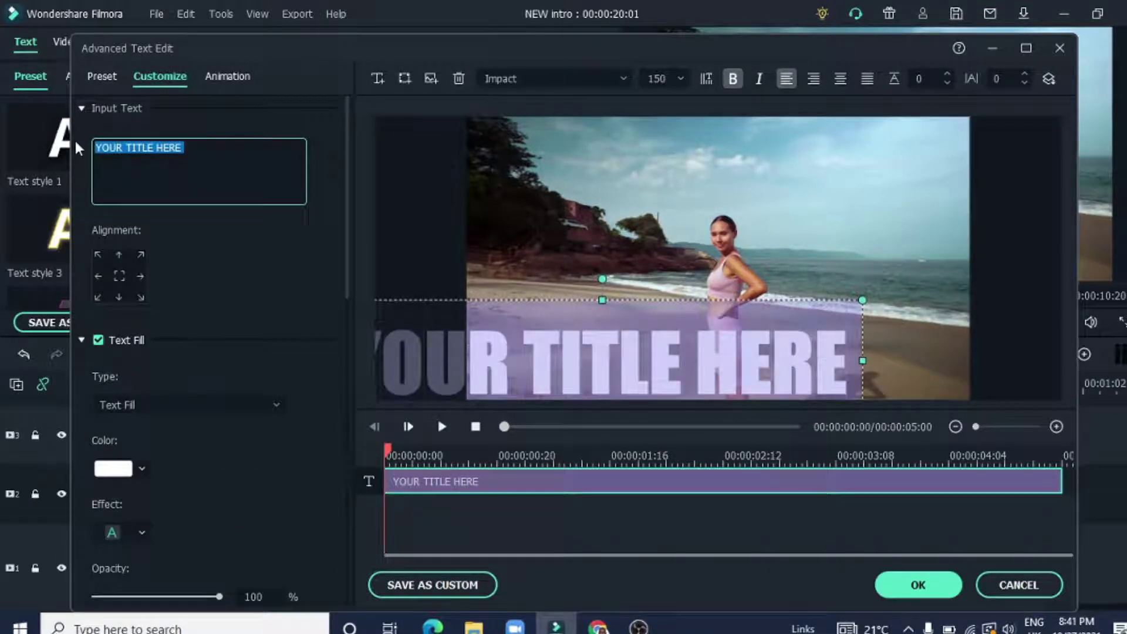
{"action": "type", "text": "BEACH BODY"}
{"action": "left_click", "coordinate": [557, 355]}
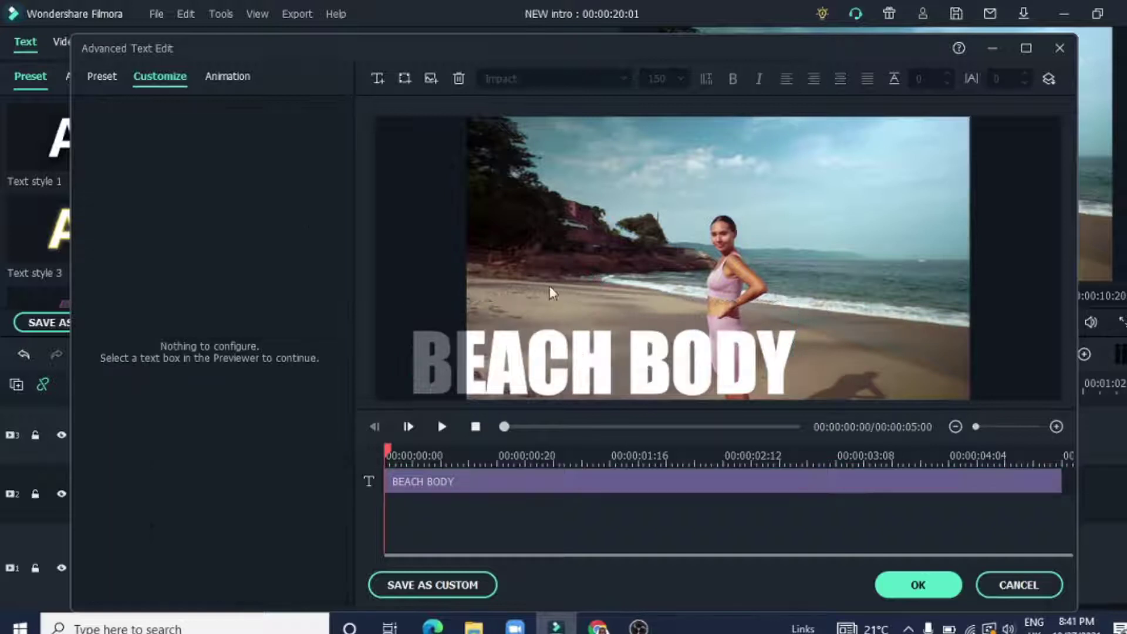
{"action": "mouse_move", "coordinate": [574, 370]}
{"action": "left_mouse_down"}
{"action": "mouse_move", "coordinate": [567, 307]}
{"action": "mouse_move", "coordinate": [531, 290]}
{"action": "left_mouse_up"}
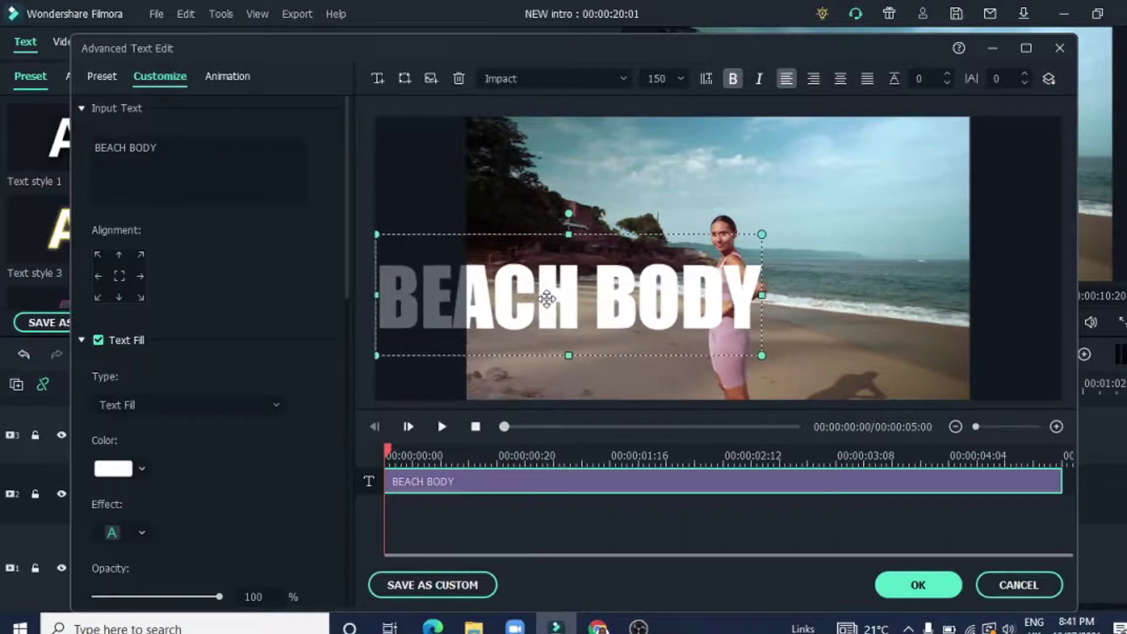
- Apply the Right Roll animation to the BEACH BODY title
{"action": "left_click", "coordinate": [227, 79]}
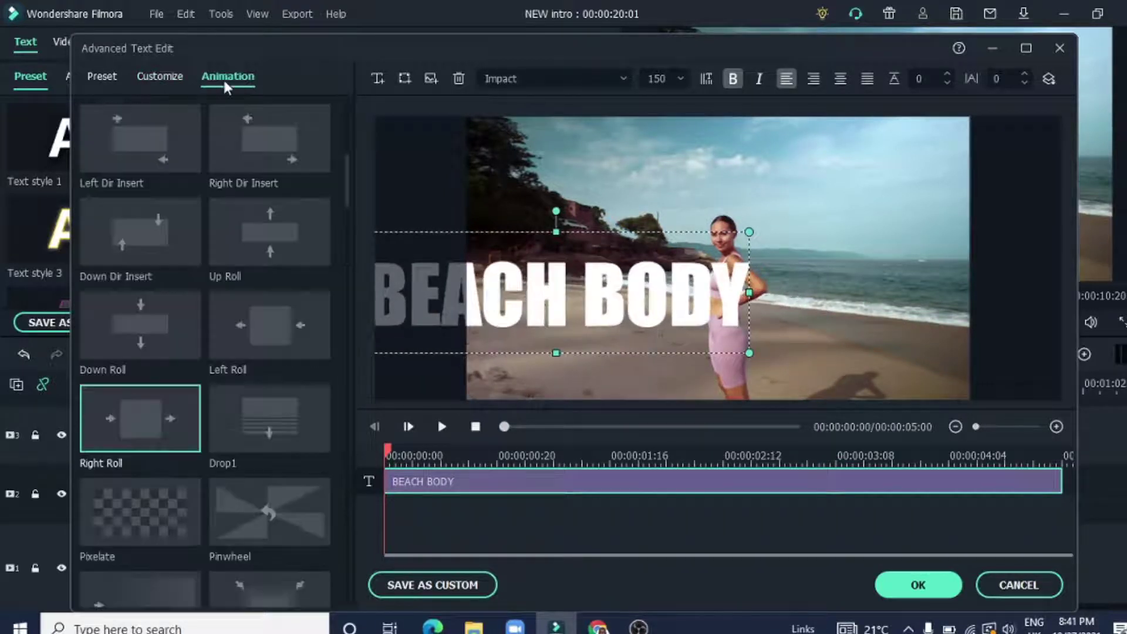
{"action": "mouse_move", "coordinate": [140, 418]}
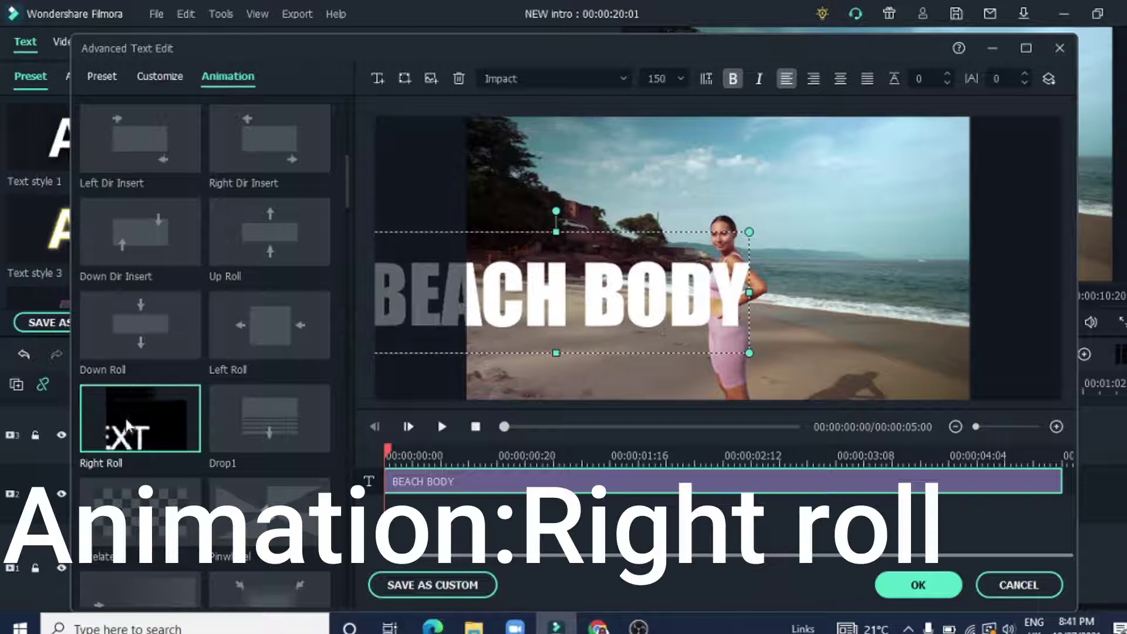
{"action": "double_click", "coordinate": [126, 425]}
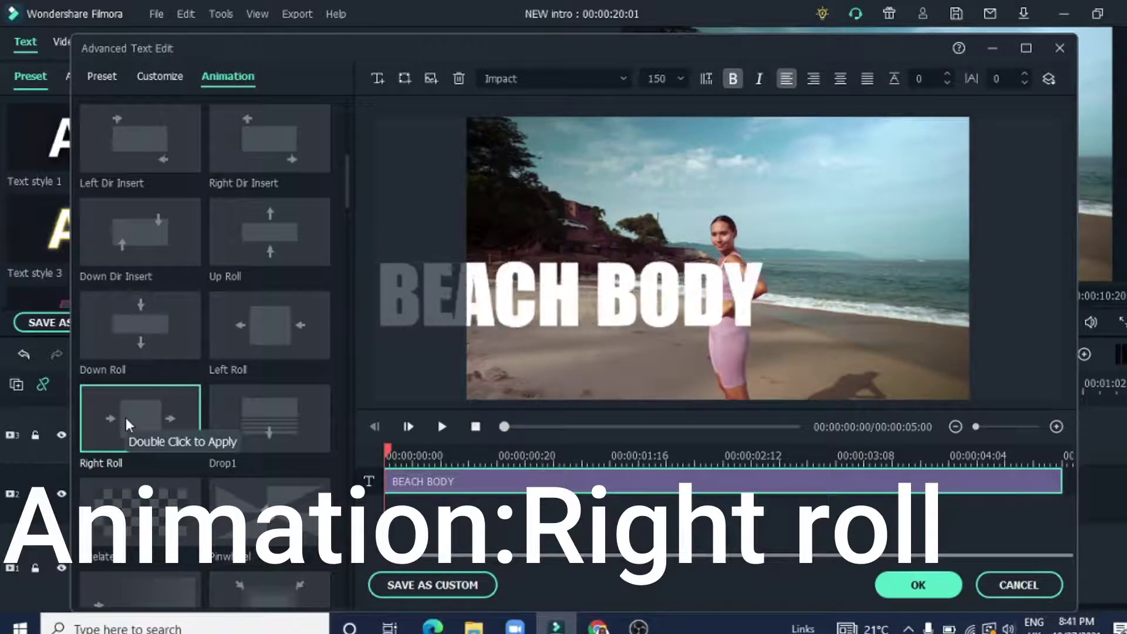
{"action": "left_click", "coordinate": [159, 77]}
{"action": "scroll", "coordinate": [223, 322], "scroll_direction": "down", "scroll_amount": 2}
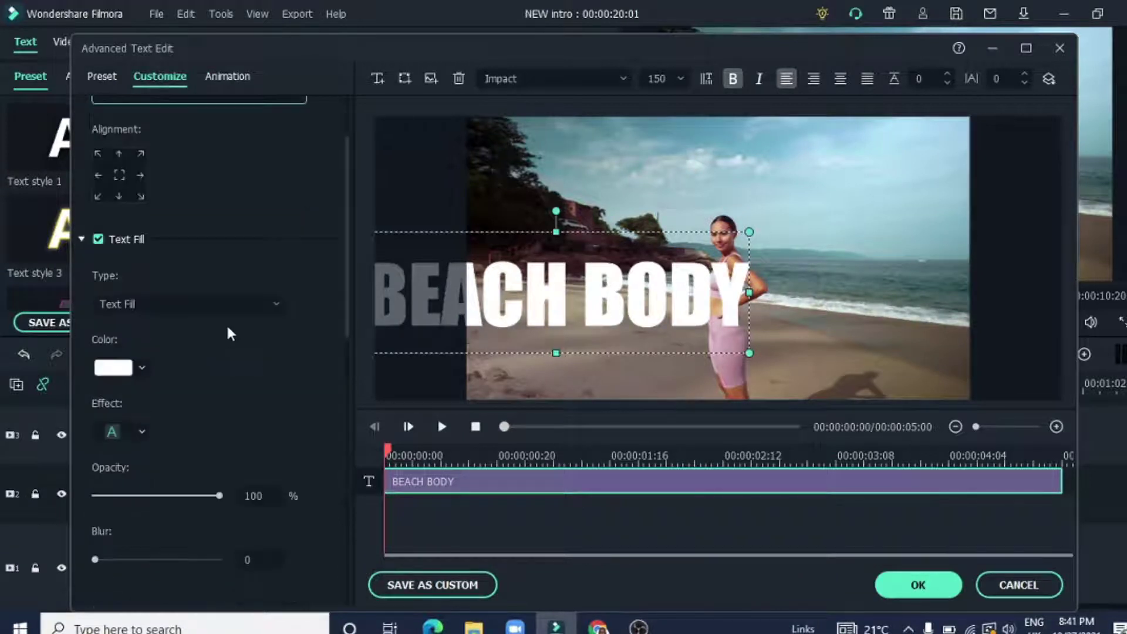
{"action": "scroll", "coordinate": [226, 352], "scroll_direction": "down", "scroll_amount": 1}
{"action": "scroll", "coordinate": [226, 378], "scroll_direction": "down", "scroll_amount": 1}
{"action": "scroll", "coordinate": [225, 377], "scroll_direction": "down", "scroll_amount": 2}
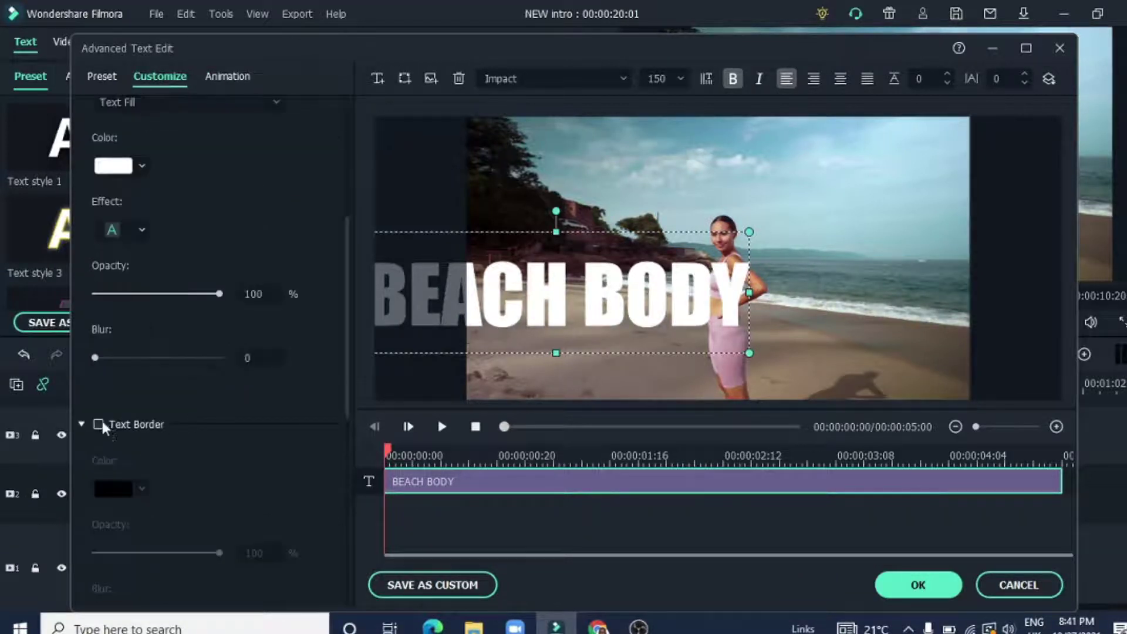
- Give the title a black text border, preview the roll-in, and accept the edits
{"action": "left_click", "coordinate": [98, 424]}
{"action": "left_click", "coordinate": [140, 491]}
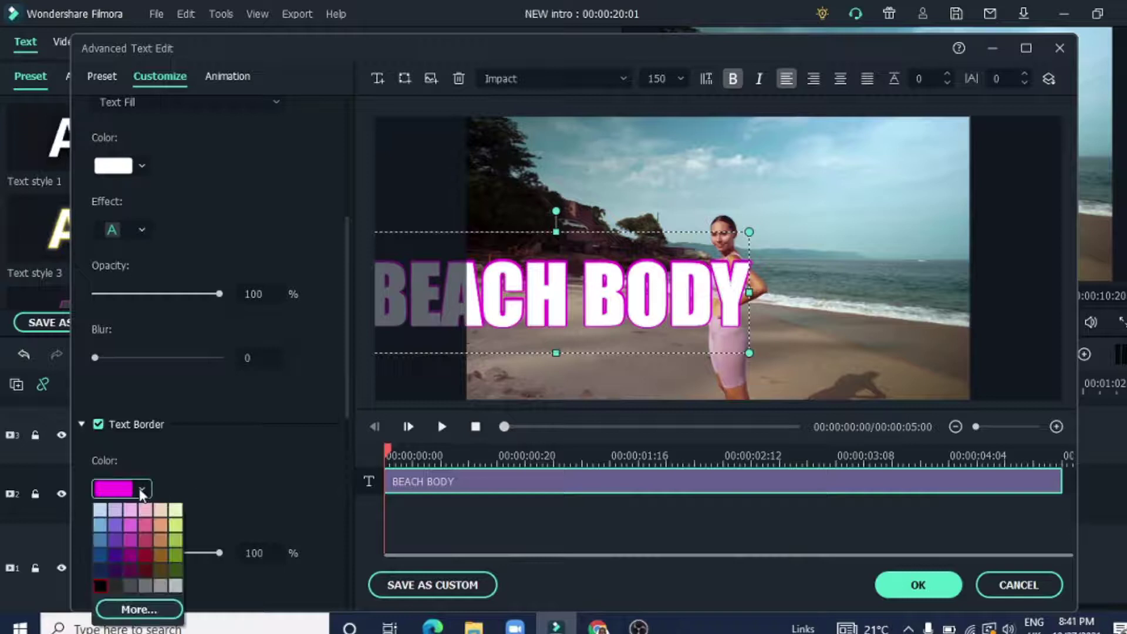
{"action": "left_click", "coordinate": [94, 586]}
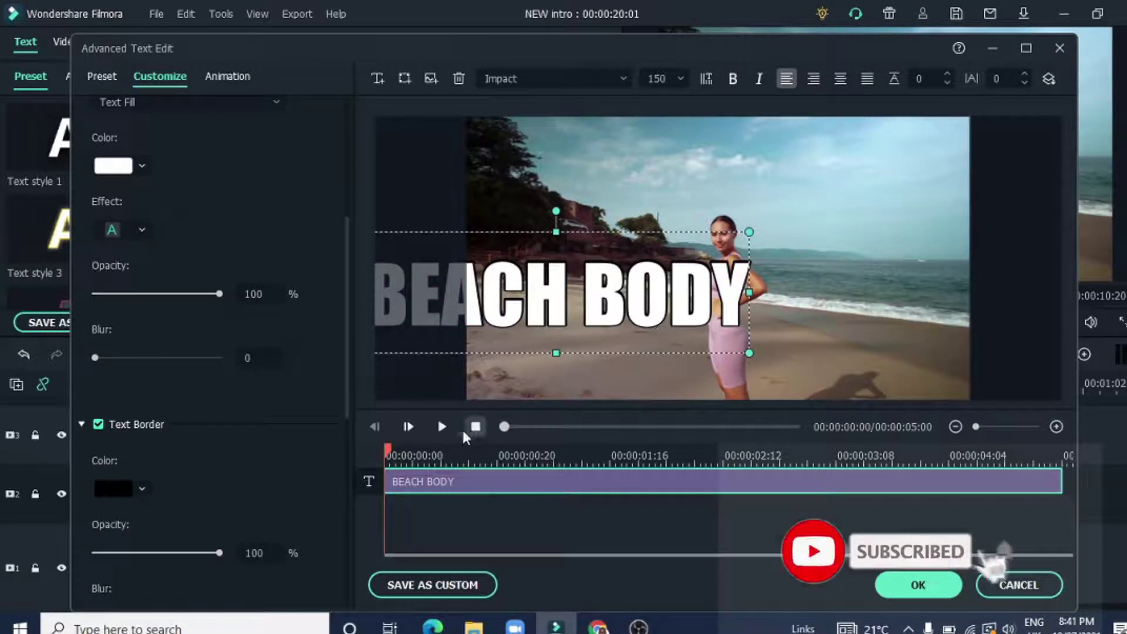
{"action": "left_click", "coordinate": [442, 426]}
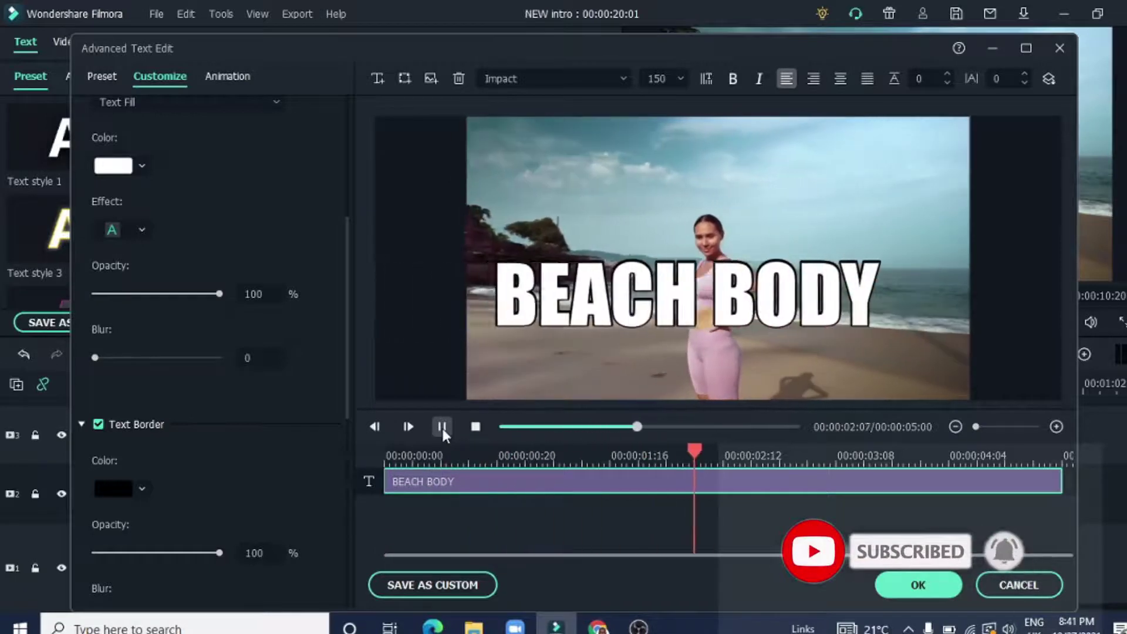
{"action": "left_click", "coordinate": [916, 585]}
- Add a second beach clip on the top track, apply Utility's Image Mask to it, and hide track 2
{"action": "mouse_move", "coordinate": [346, 151]}
{"action": "left_mouse_down"}
{"action": "mouse_move", "coordinate": [74, 449]}
{"action": "mouse_move", "coordinate": [132, 436]}
{"action": "left_mouse_up"}
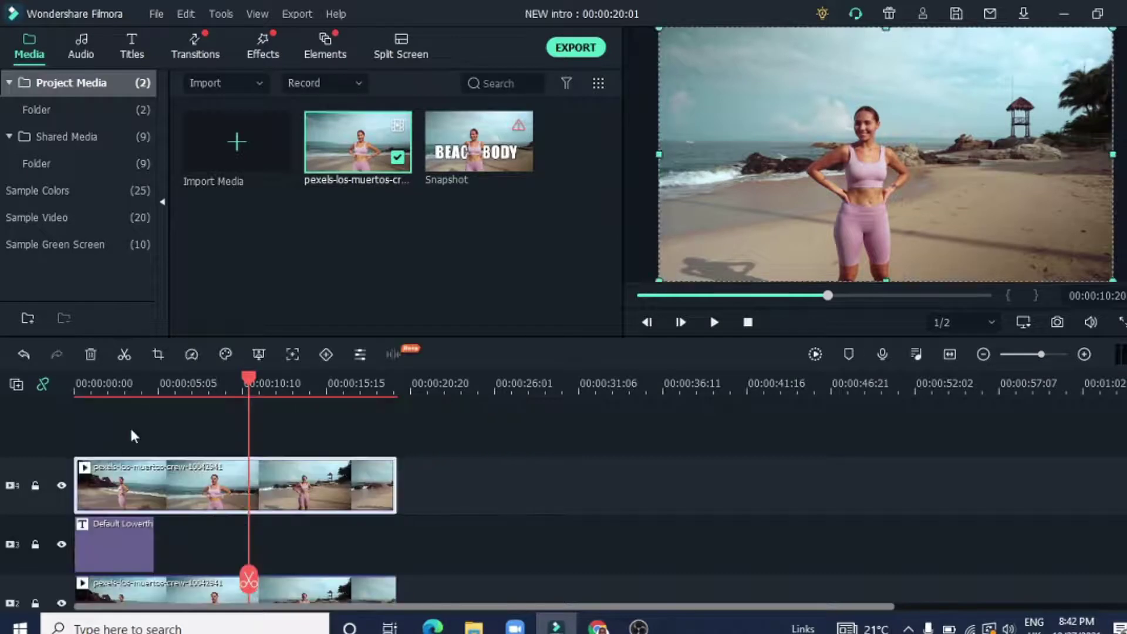
{"action": "left_click", "coordinate": [278, 51]}
{"action": "mouse_move", "coordinate": [357, 186]}
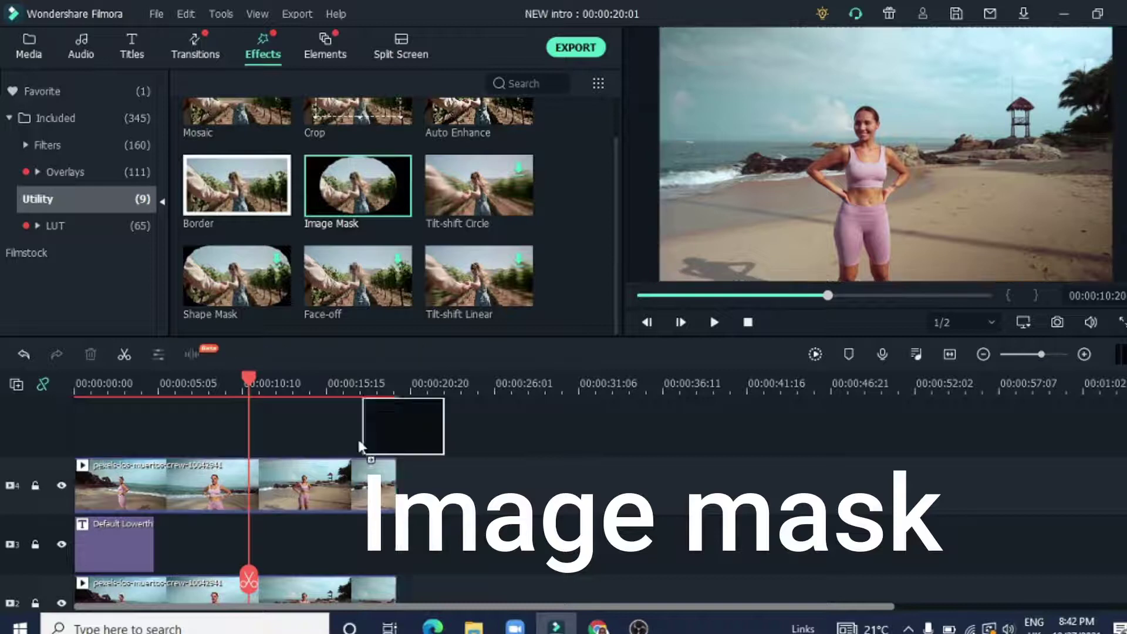
{"action": "left_click_drag", "start_coordinate": [342, 190], "coordinate": [180, 490]}
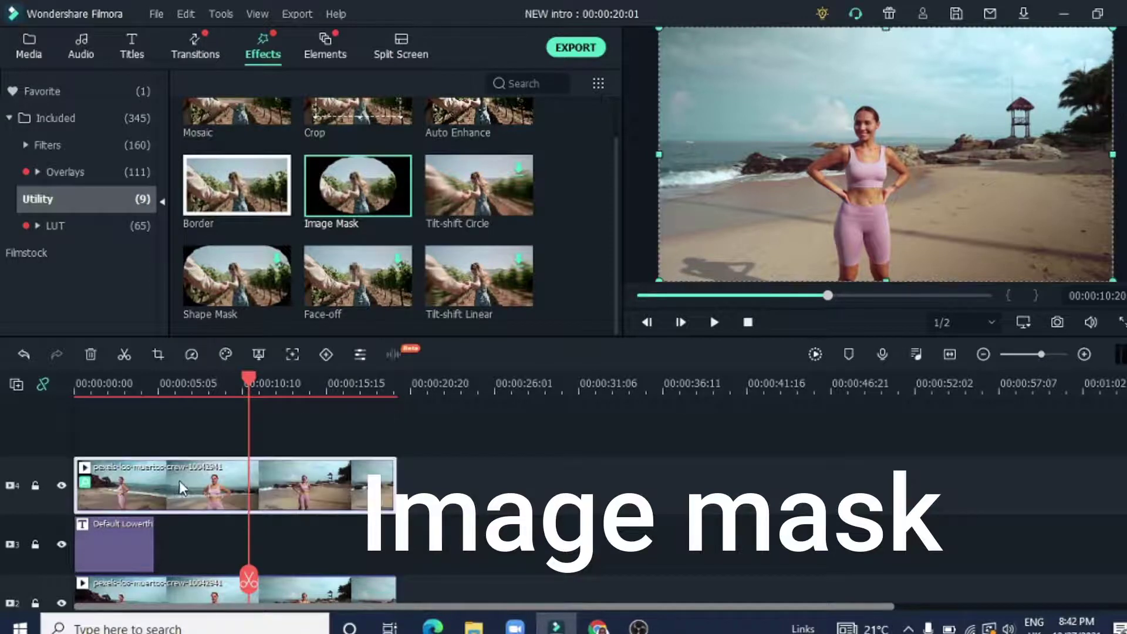
{"action": "scroll", "coordinate": [179, 481], "scroll_direction": "down", "scroll_amount": 1}
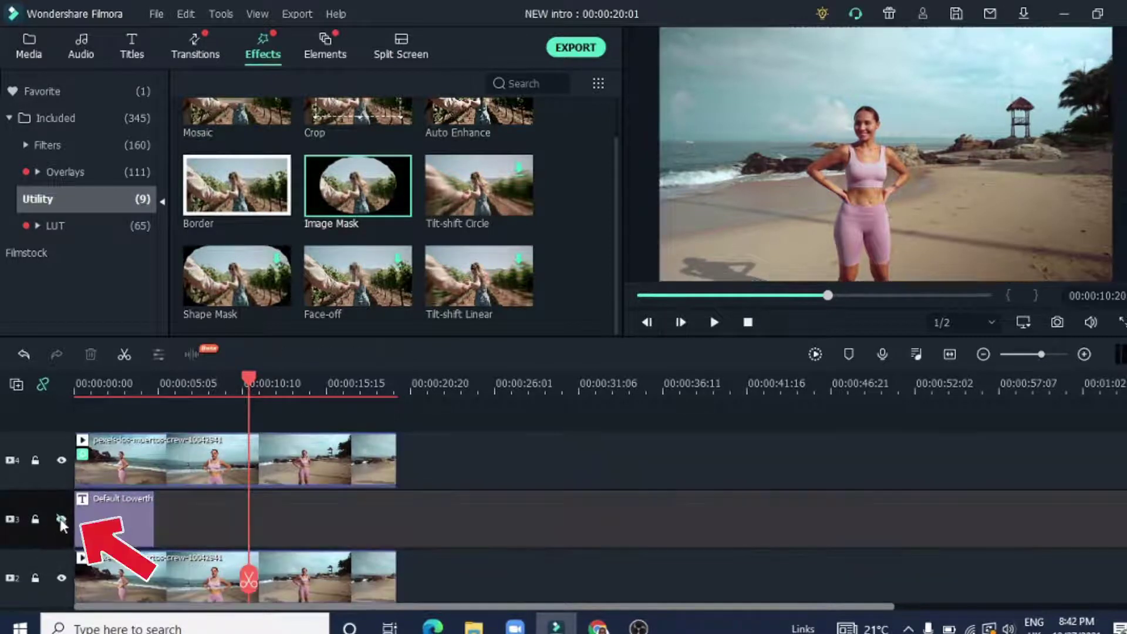
{"action": "left_click", "coordinate": [60, 578]}
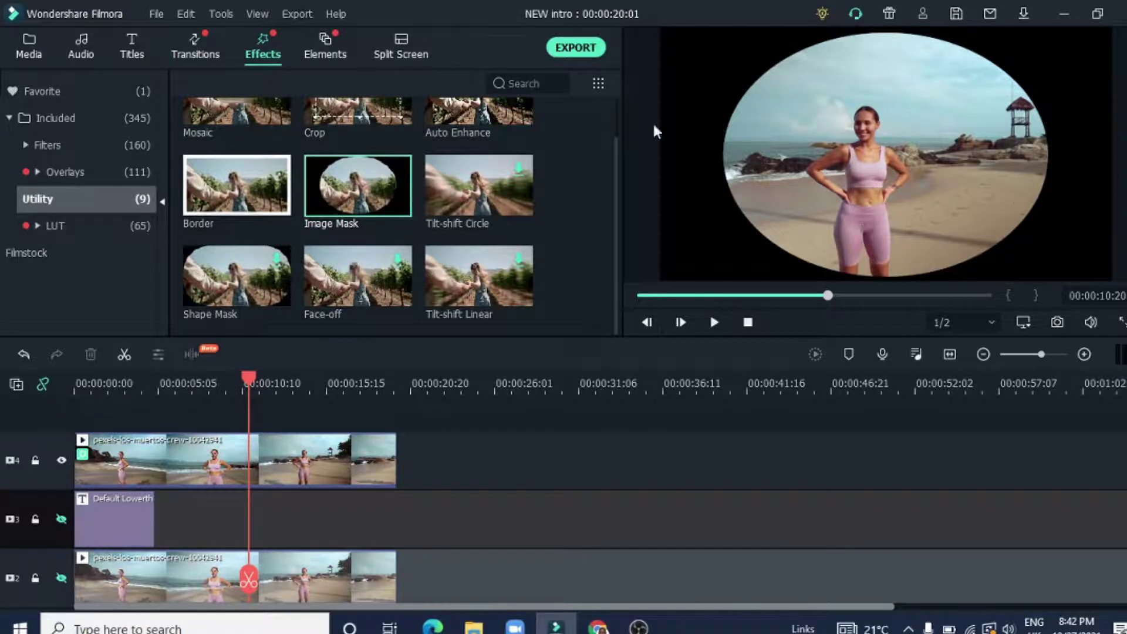
- Make the top clip's mask a rectangle, width 19 and X -29, framing the woman
{"action": "left_click", "coordinate": [196, 464]}
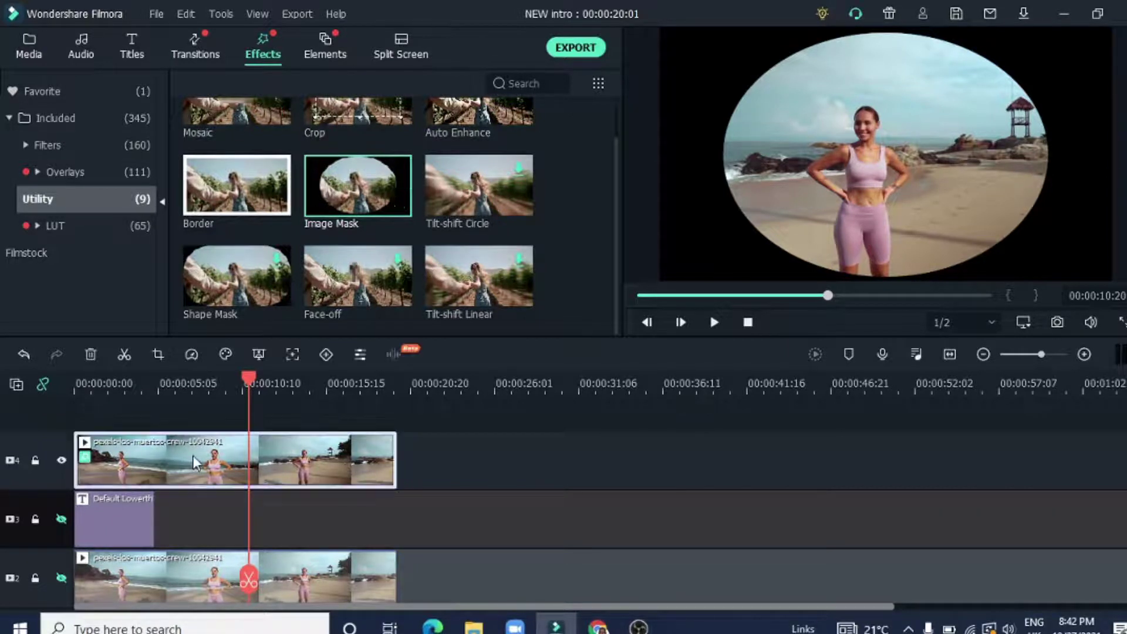
{"action": "double_click", "coordinate": [196, 465]}
{"action": "scroll", "coordinate": [30, 176], "scroll_direction": "up", "scroll_amount": 5}
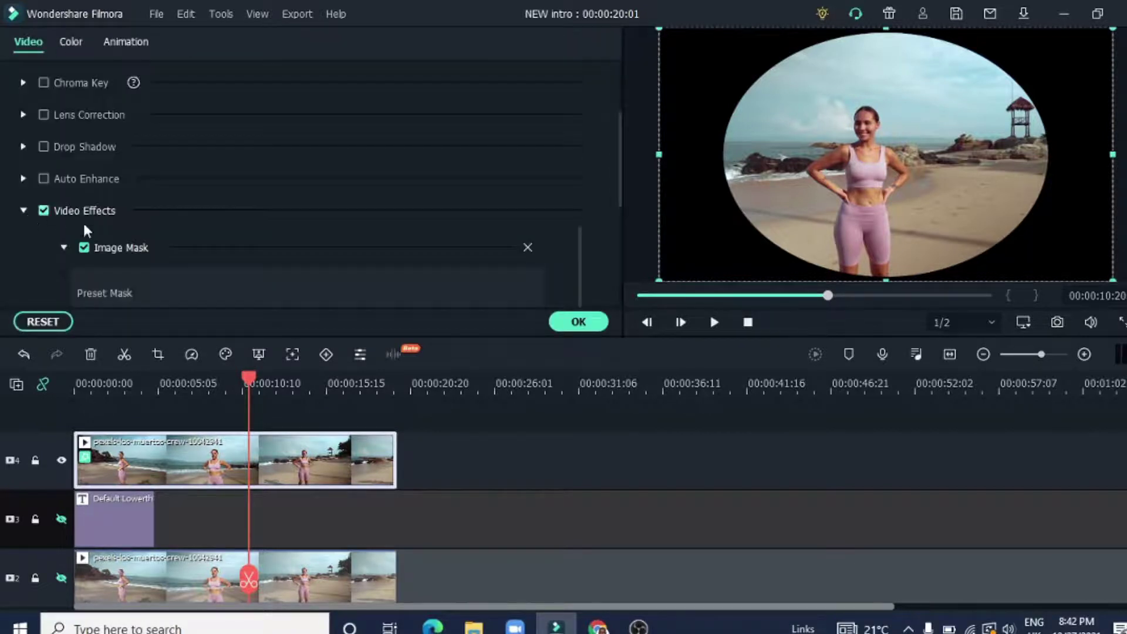
{"action": "scroll", "coordinate": [264, 242], "scroll_direction": "down", "scroll_amount": 2}
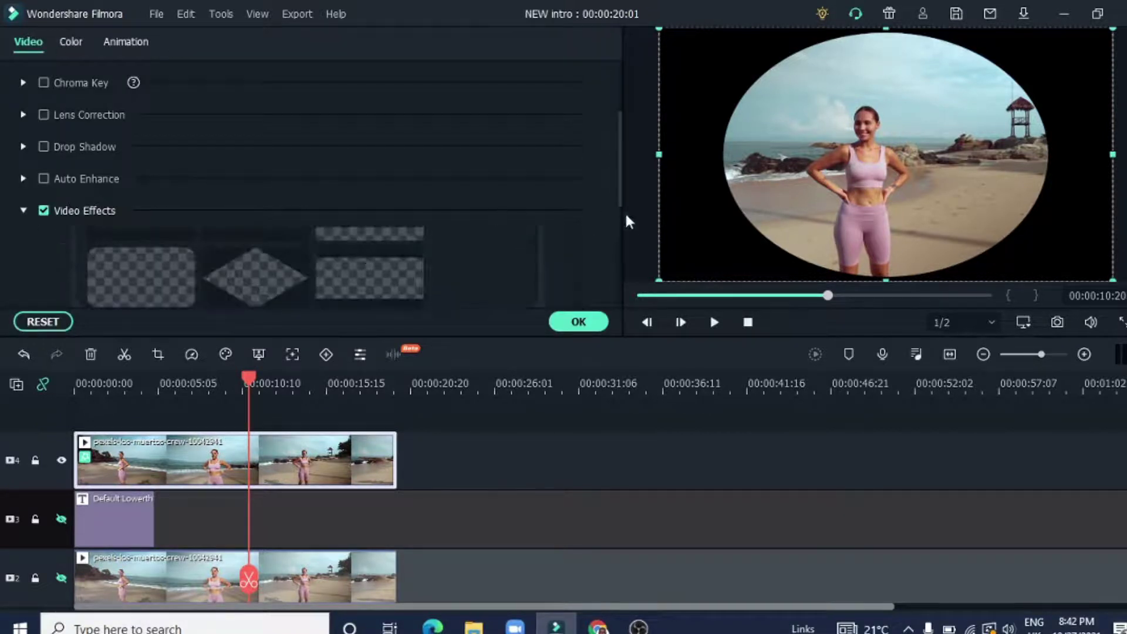
{"action": "scroll", "coordinate": [361, 145], "scroll_direction": "down", "scroll_amount": 2}
{"action": "scroll", "coordinate": [361, 145], "scroll_direction": "down", "scroll_amount": 1}
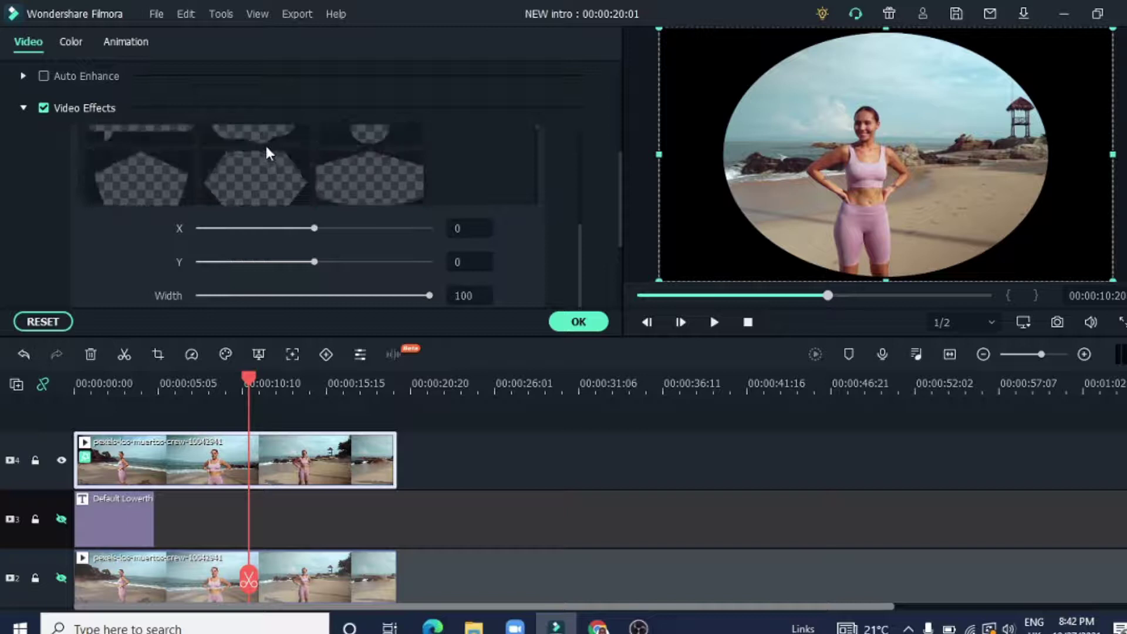
{"action": "scroll", "coordinate": [265, 144], "scroll_direction": "up", "scroll_amount": 1}
{"action": "scroll", "coordinate": [264, 144], "scroll_direction": "up", "scroll_amount": 1}
{"action": "scroll", "coordinate": [159, 177], "scroll_direction": "up", "scroll_amount": 1}
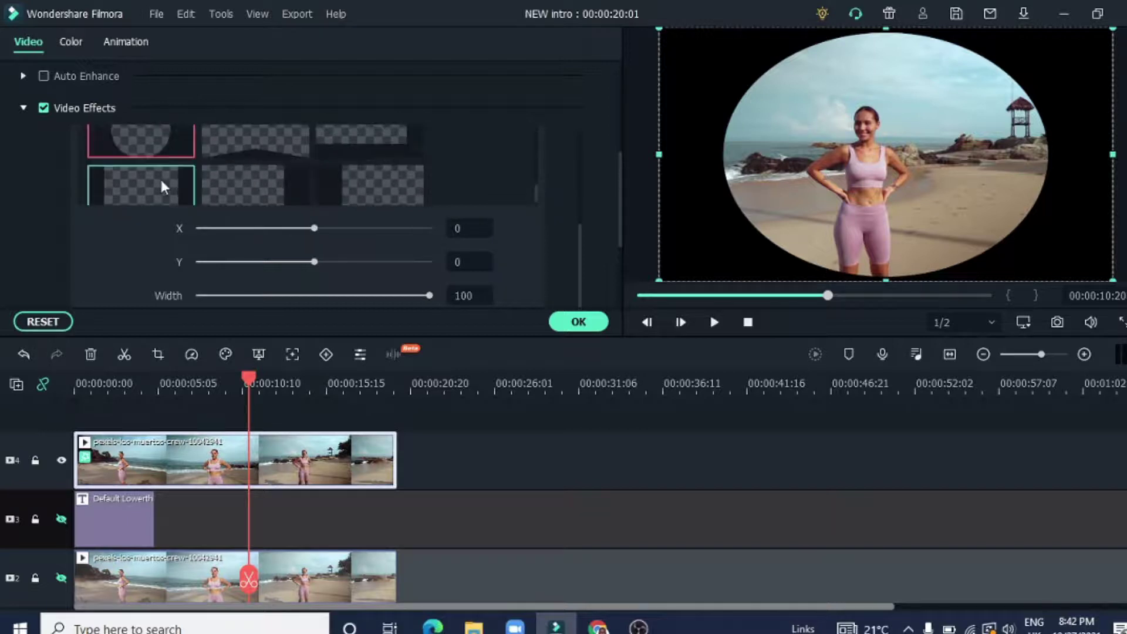
{"action": "left_click", "coordinate": [160, 177]}
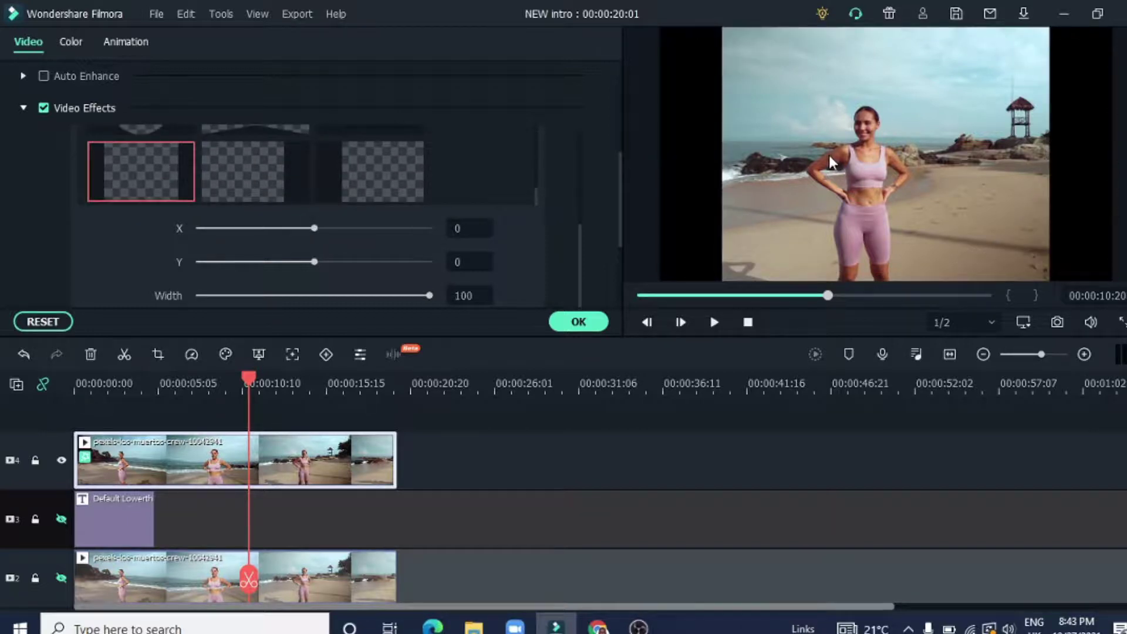
{"action": "scroll", "coordinate": [544, 171], "scroll_direction": "down", "scroll_amount": 1}
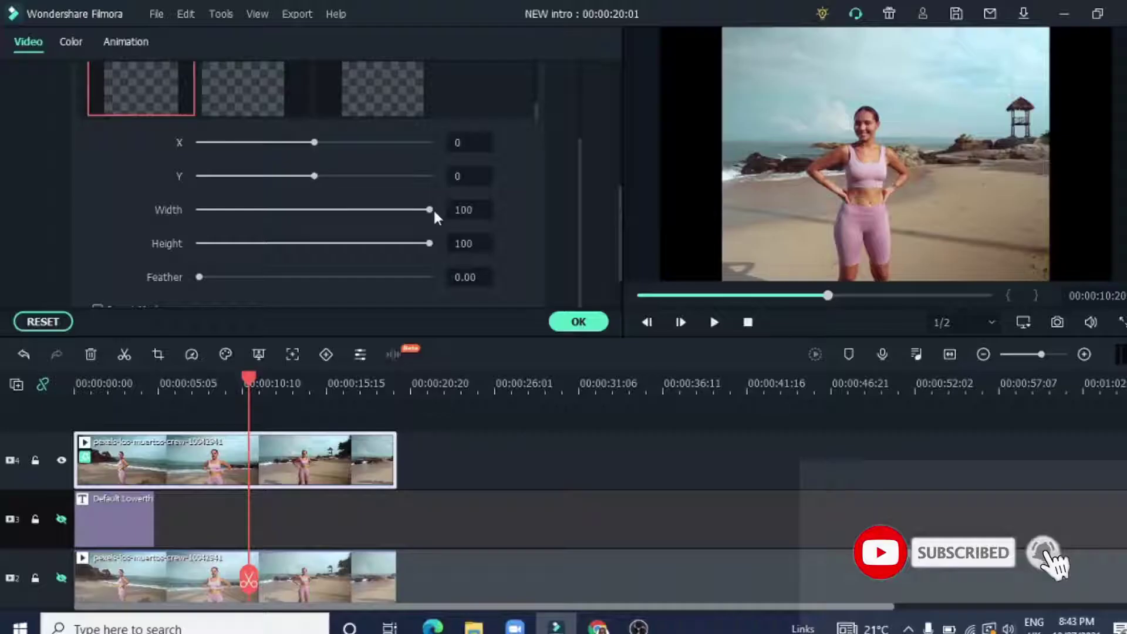
{"action": "left_click_drag", "start_coordinate": [426, 210], "coordinate": [259, 210]}
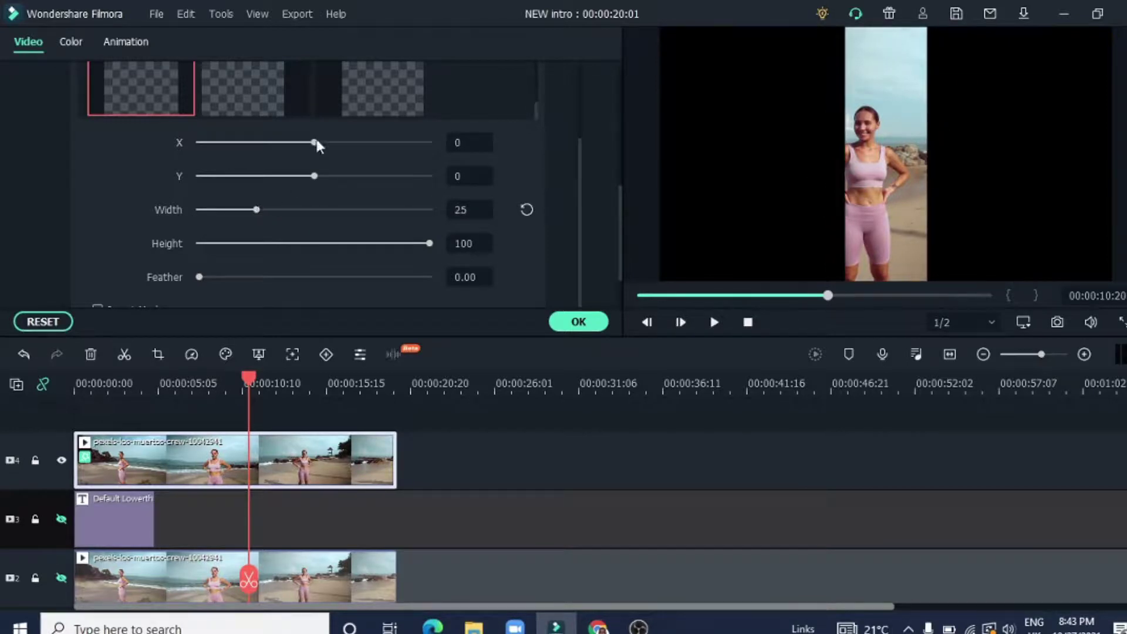
{"action": "left_click_drag", "start_coordinate": [310, 142], "coordinate": [309, 144]}
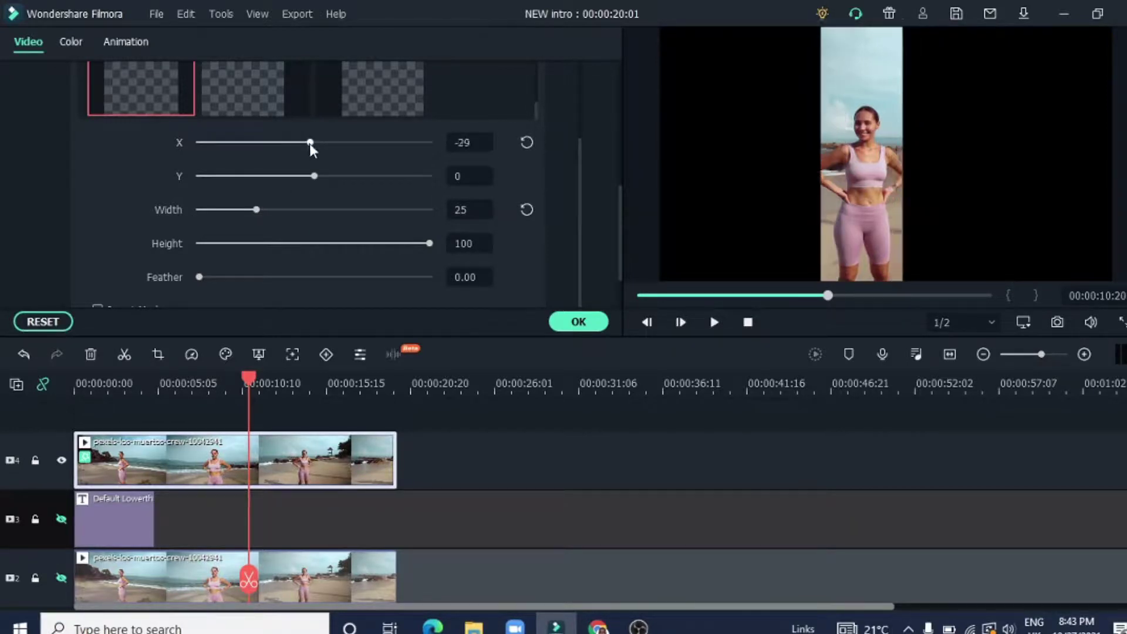
{"action": "left_click_drag", "start_coordinate": [255, 210], "coordinate": [246, 210]}
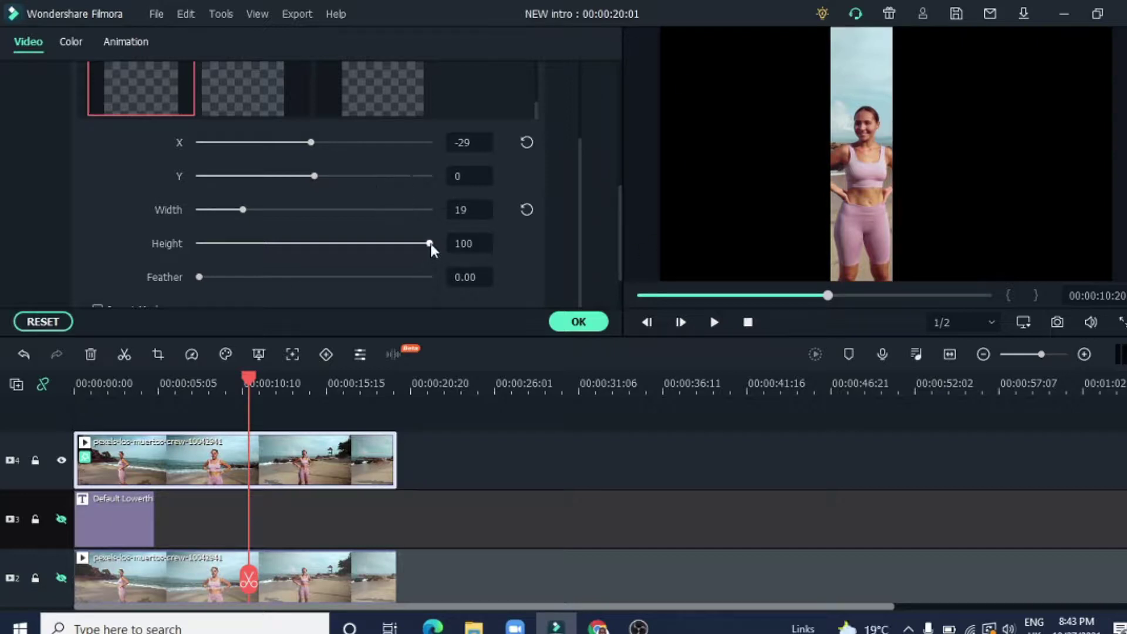
{"action": "mouse_move", "coordinate": [431, 243]}
{"action": "left_mouse_down"}
{"action": "mouse_move", "coordinate": [388, 244]}
{"action": "mouse_move", "coordinate": [436, 241]}
{"action": "left_mouse_up"}
{"action": "left_click", "coordinate": [573, 323]}
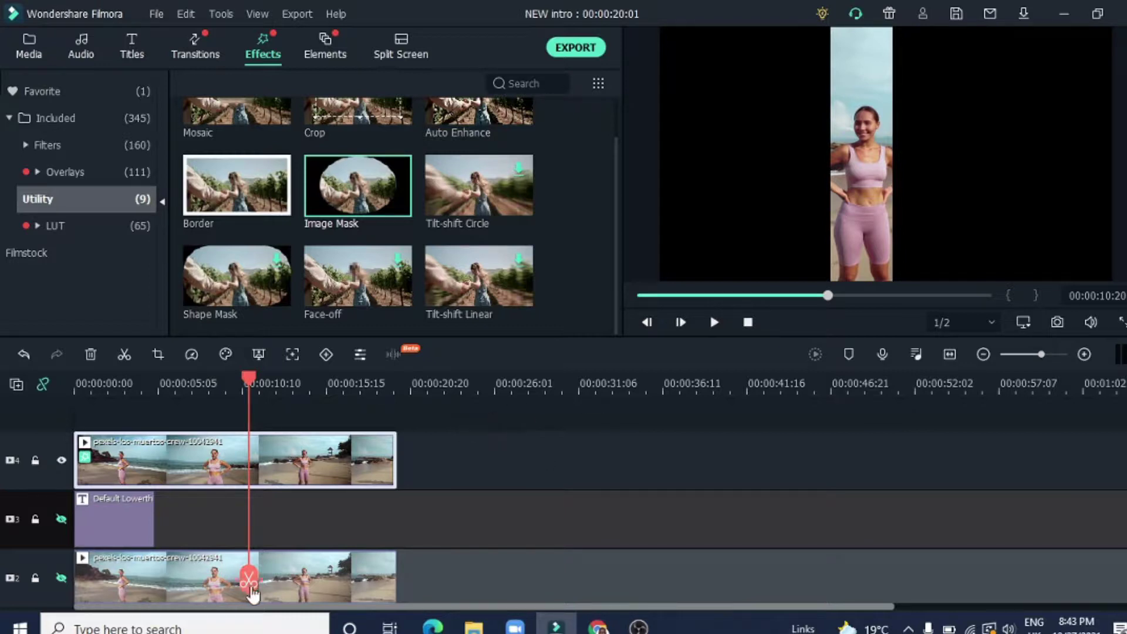
- From the timeline start, unhide tracks 3 and 2, then play and pause the BEACH BODY roll-in preview
{"action": "key", "text": "Home"}
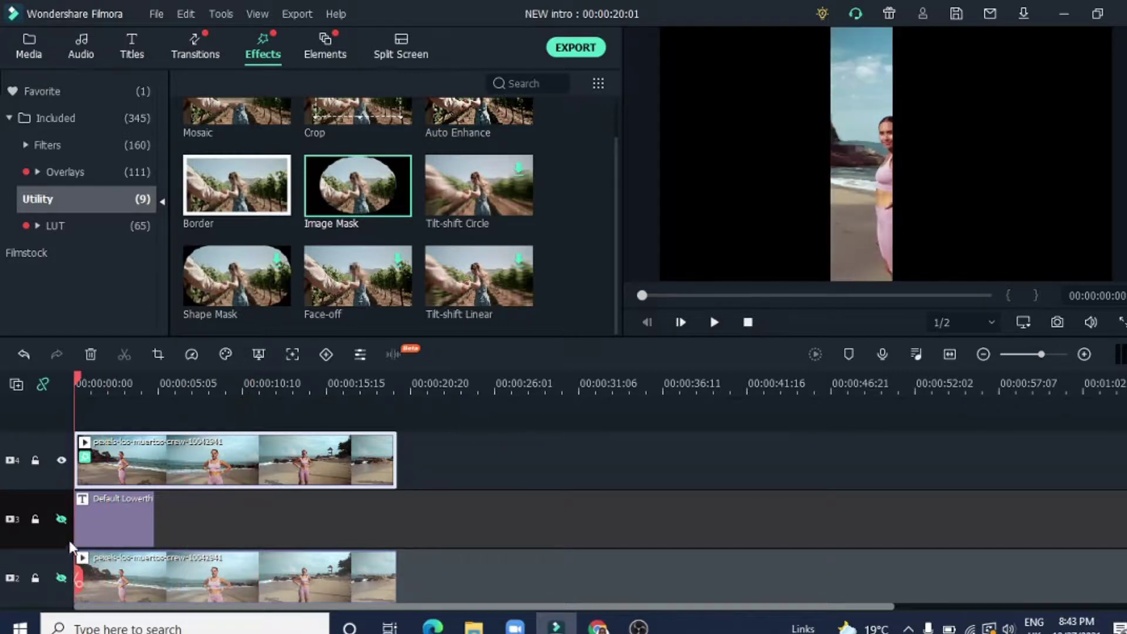
{"action": "left_click", "coordinate": [62, 520]}
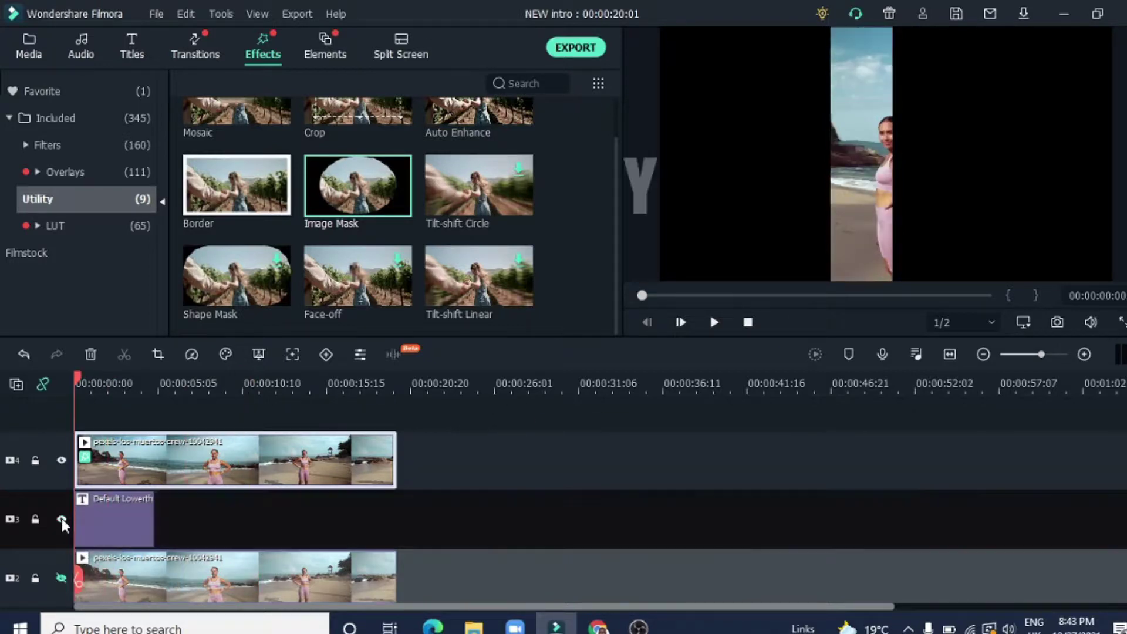
{"action": "left_click", "coordinate": [62, 578]}
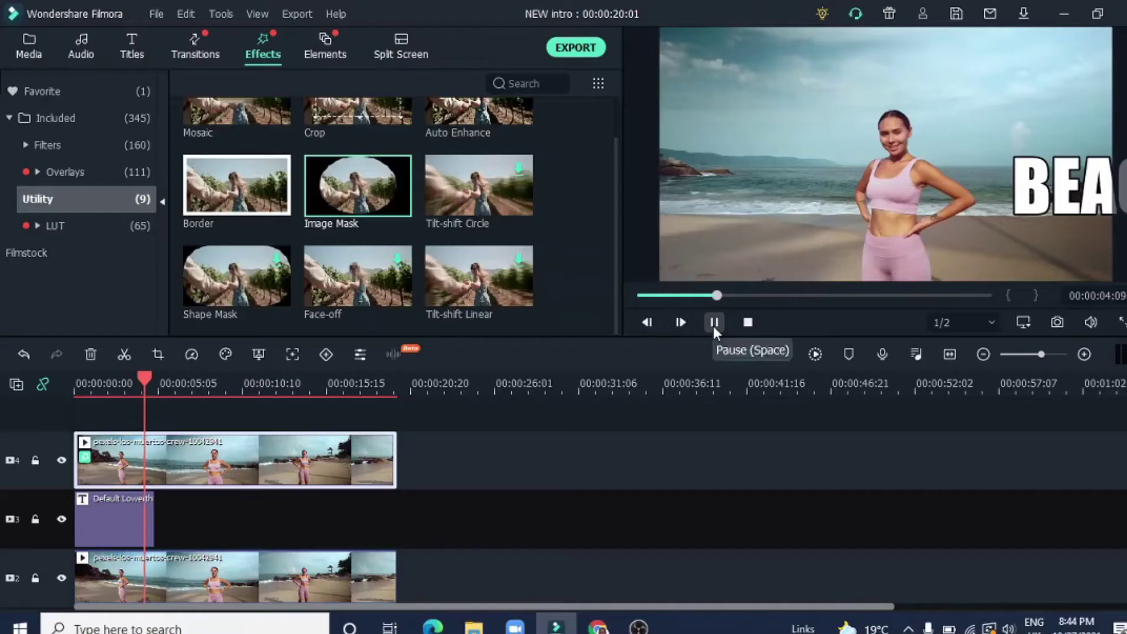
{"action": "left_click", "coordinate": [713, 323]}
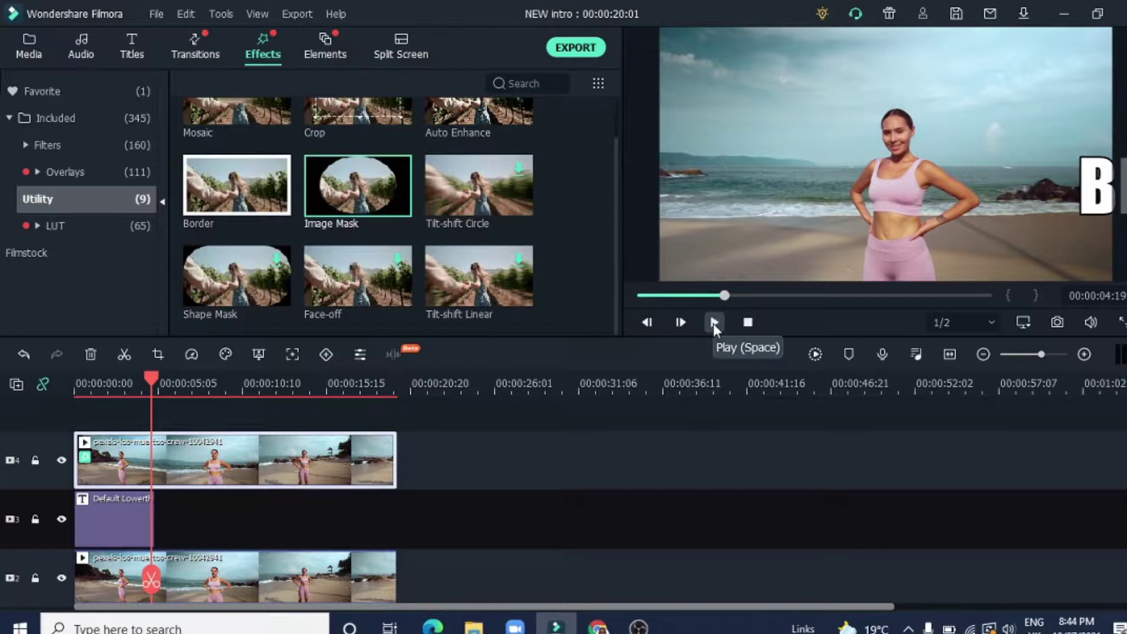